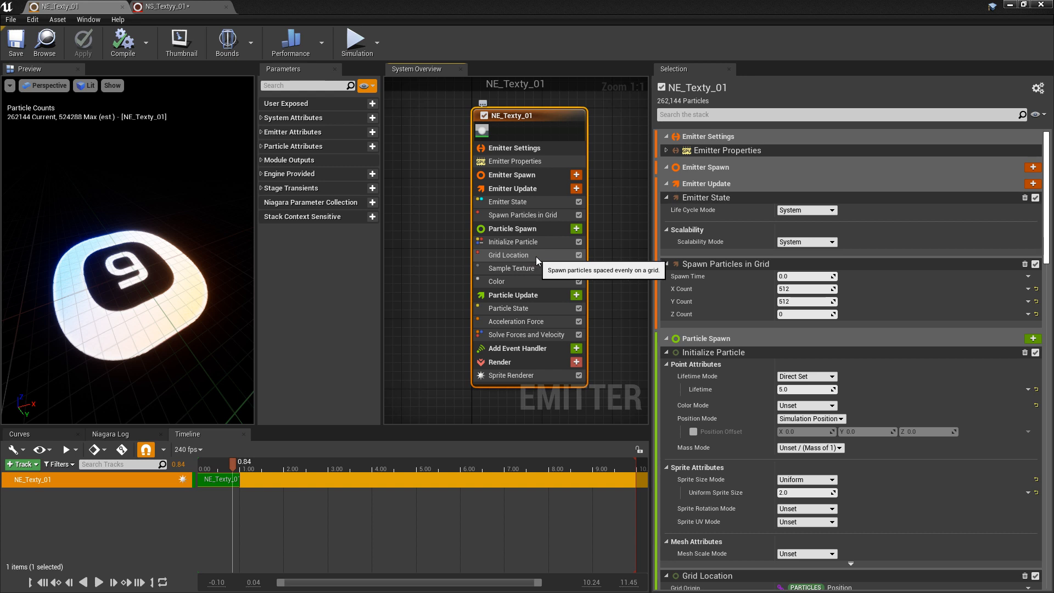
Step: Review the Sample Texture and Color module settings in the NE_Texty_01 emitter
click(518, 269)
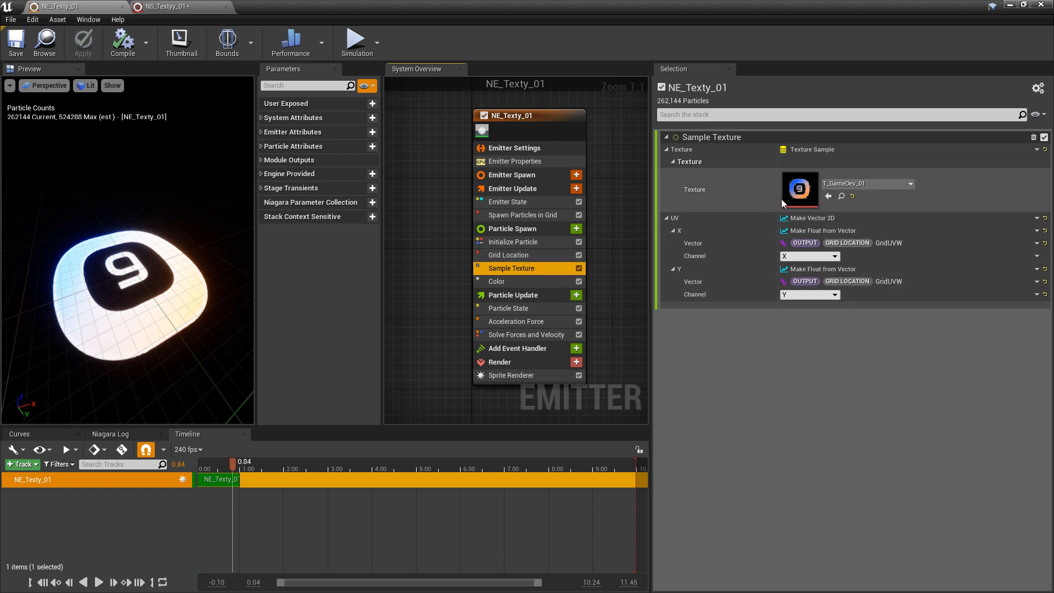
click(508, 284)
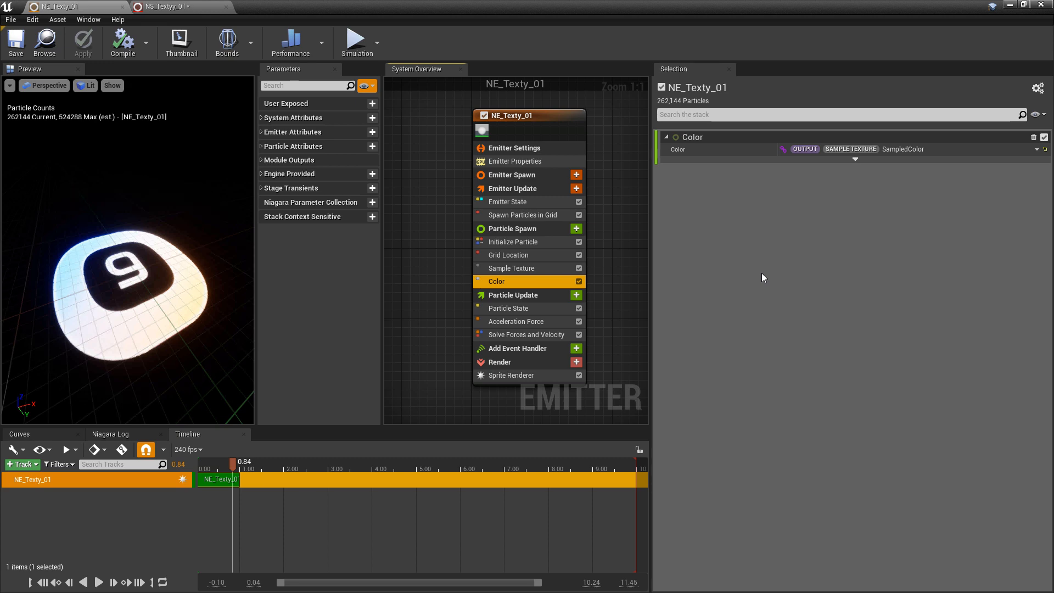
Step: Switch to the level editor and place the NS_Textyy_01 Niagara system in the level
click(1010, 5)
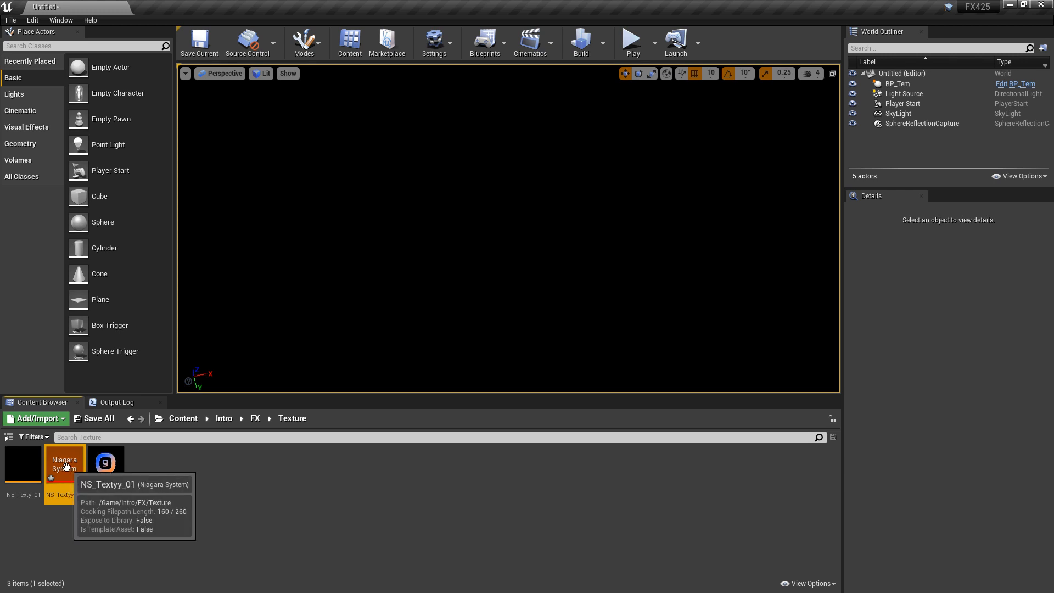
drag(66, 467, 426, 308)
click(426, 308)
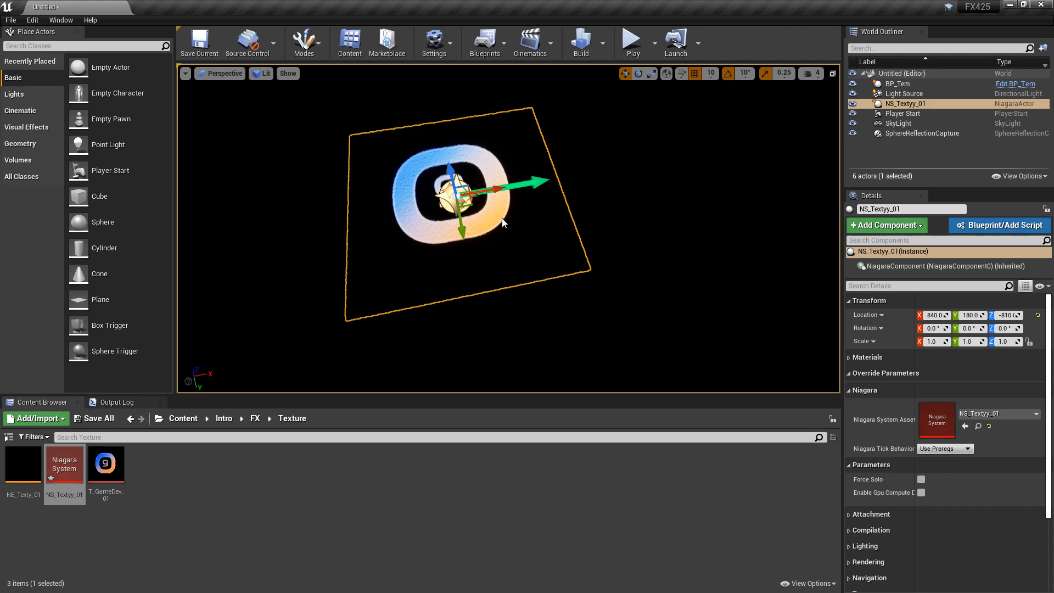
Step: Reopen the NE_Texty_01 emitter and scrub its timeline to about 6.62 to examine the particles
double_click(23, 464)
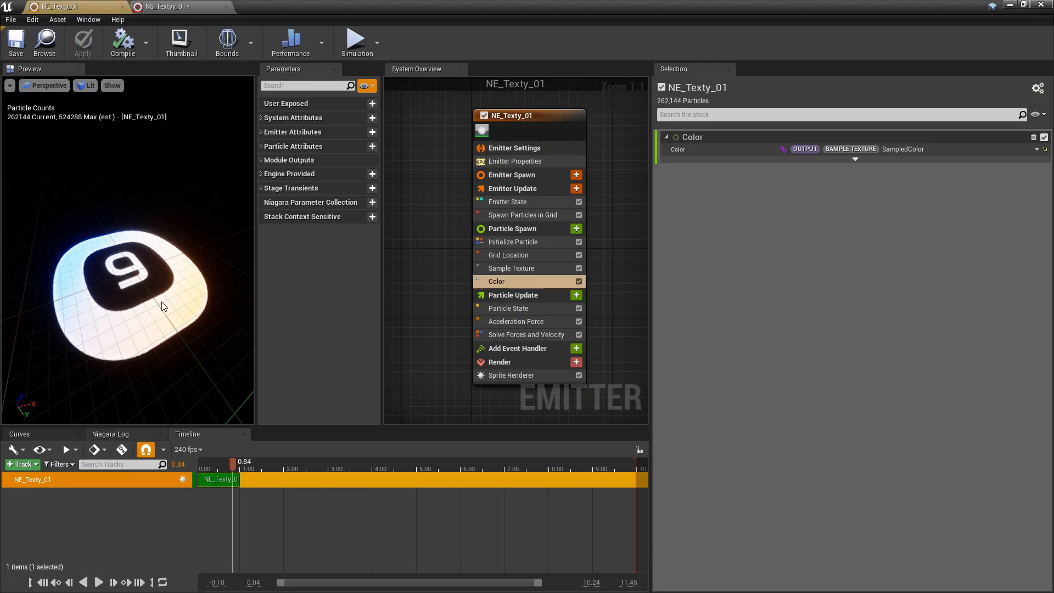
drag(240, 465, 444, 473)
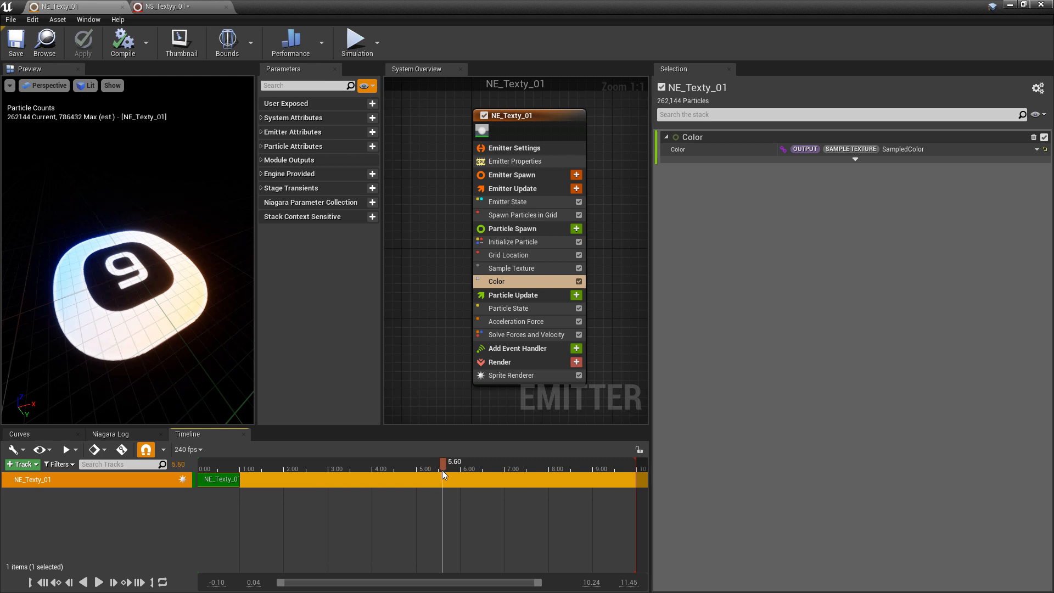
drag(446, 463, 489, 468)
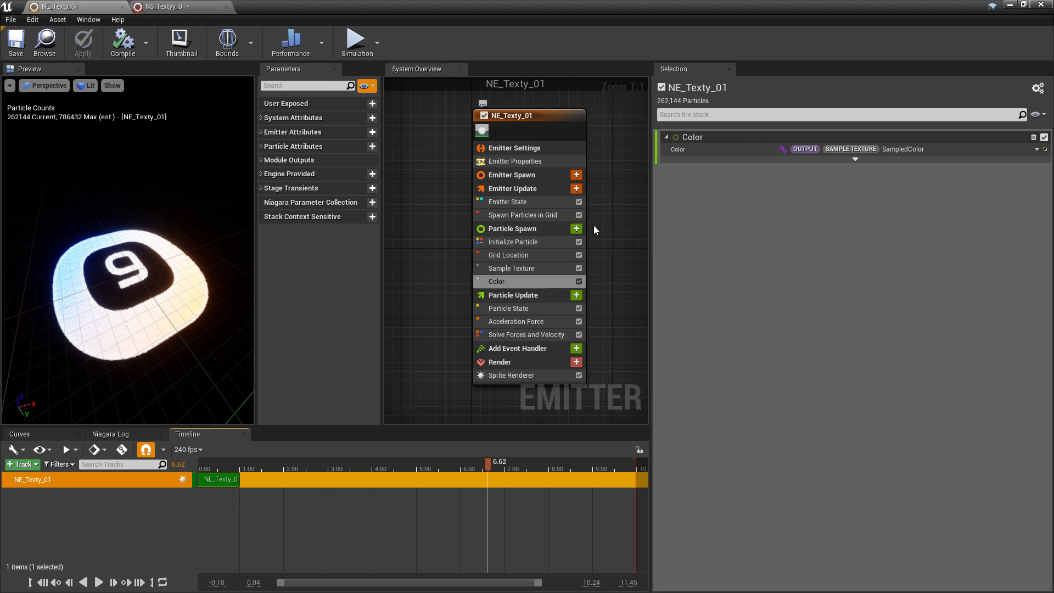
Step: Add a Kill Particles module to the emitter's Particle Spawn stage
click(577, 230)
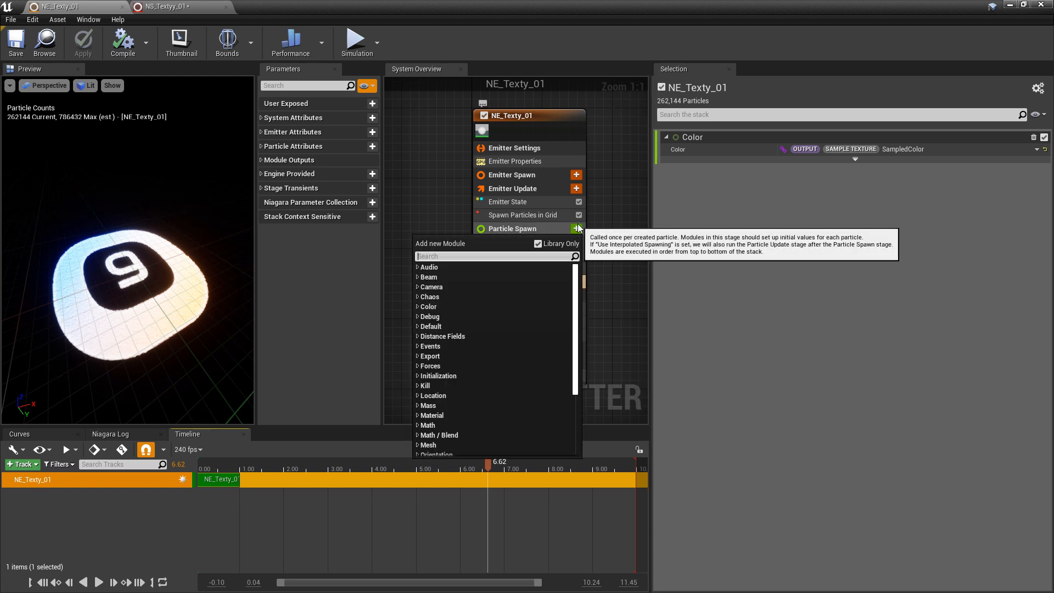
text(ki)
key(Return)
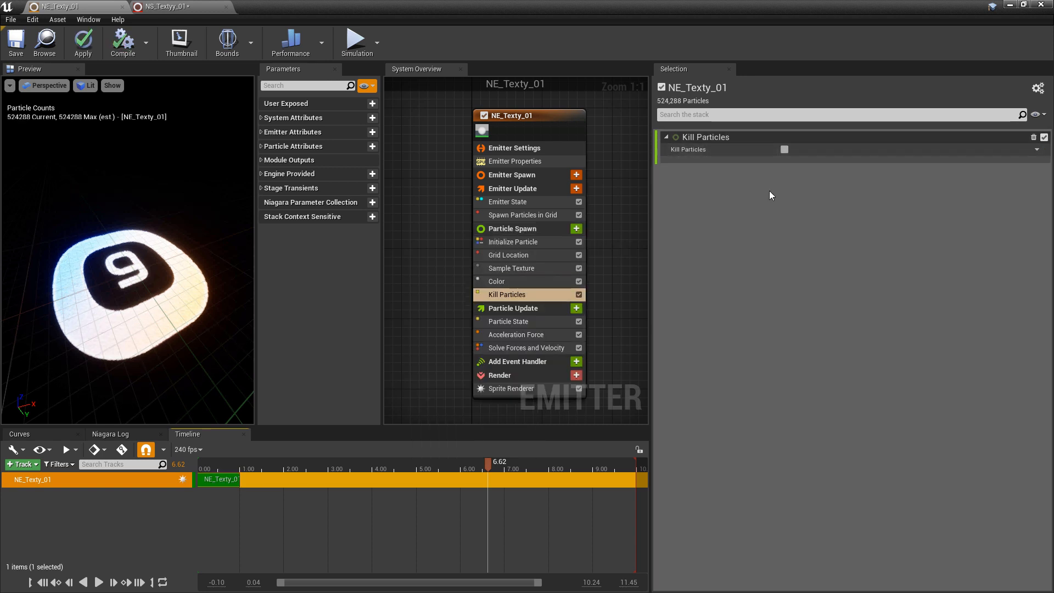
Step: Drive the Kill Particles value with Set Bool by Float Comparison and check the result at about 4.35 on the timeline
click(1038, 150)
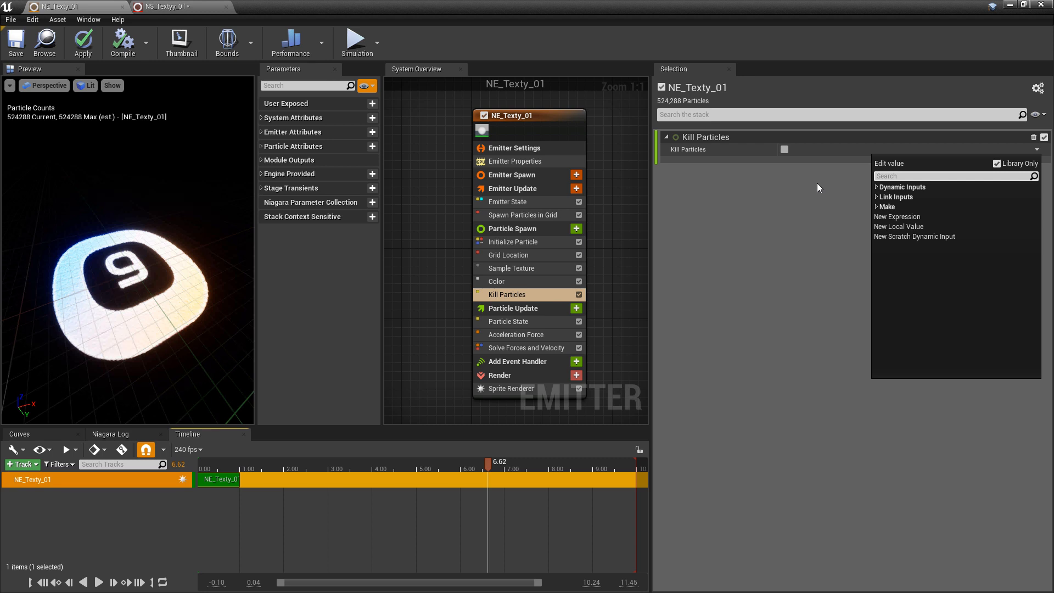
text(if)
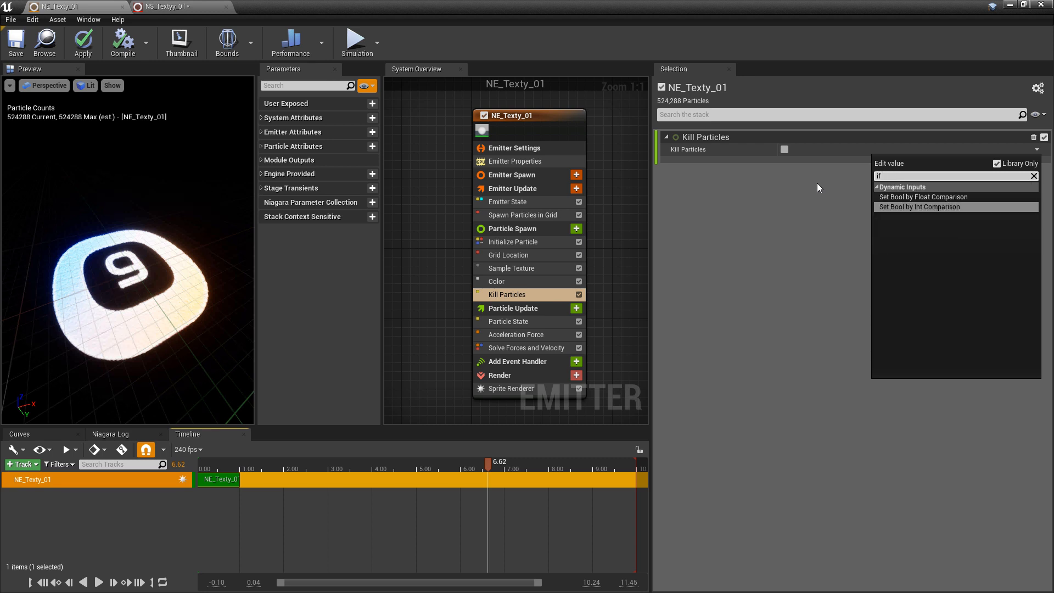
click(932, 199)
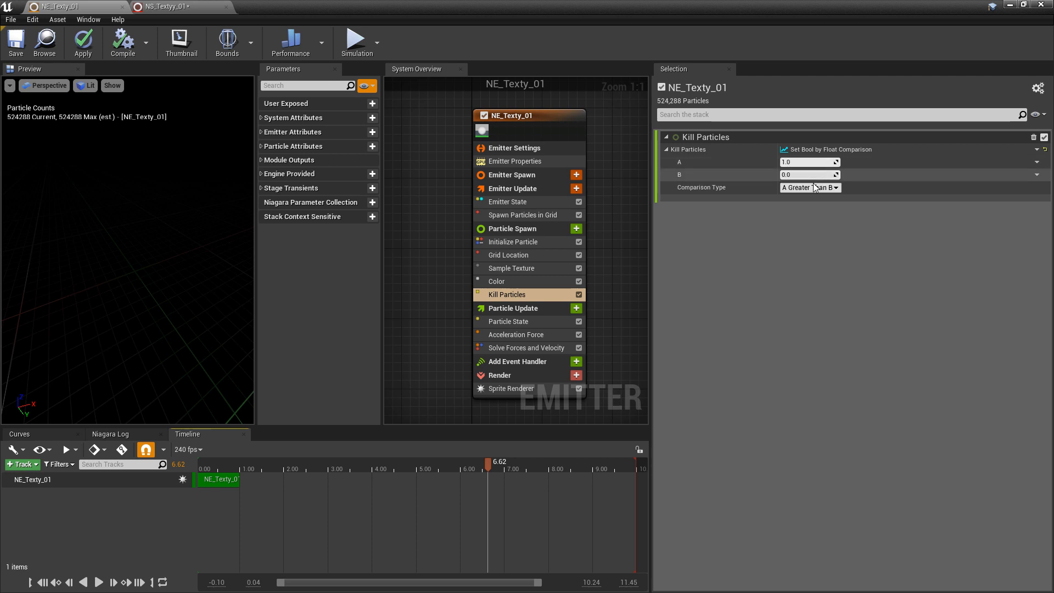
drag(365, 481, 406, 486)
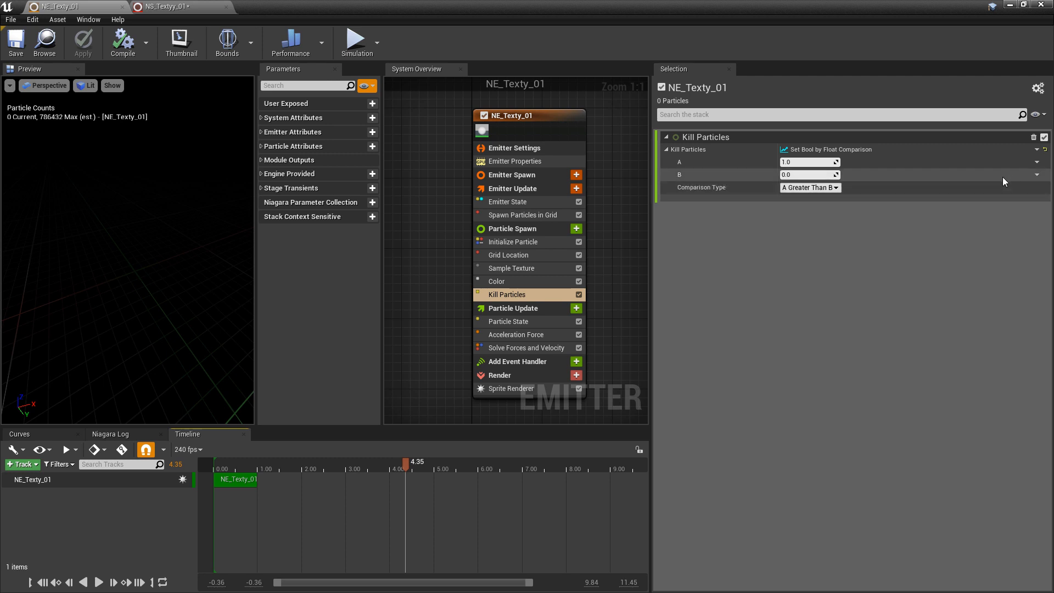
Step: Set input B of the float comparison to Make Float from Linear Color
click(1037, 175)
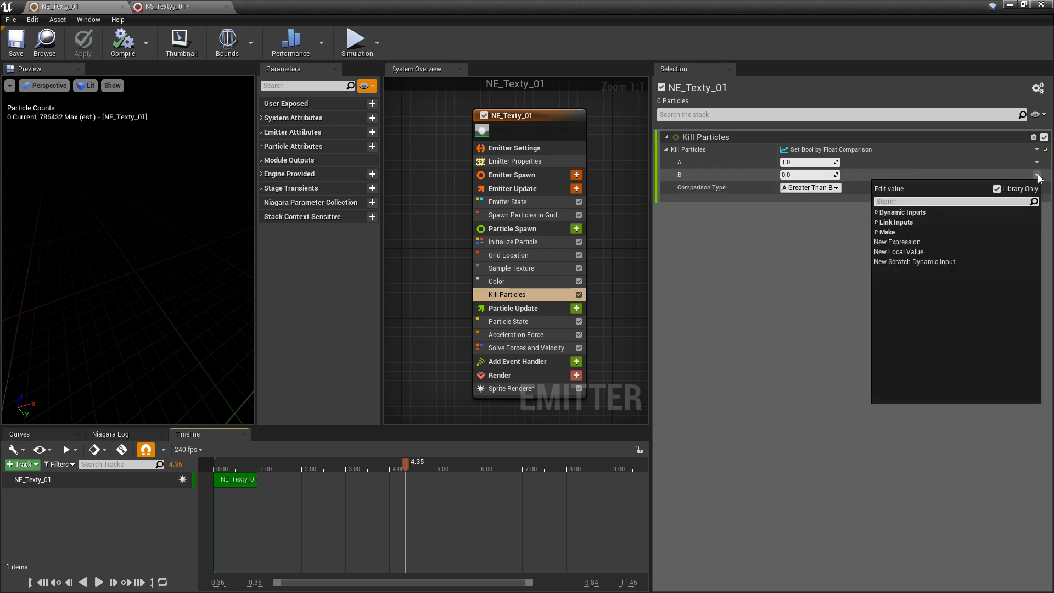
text(li)
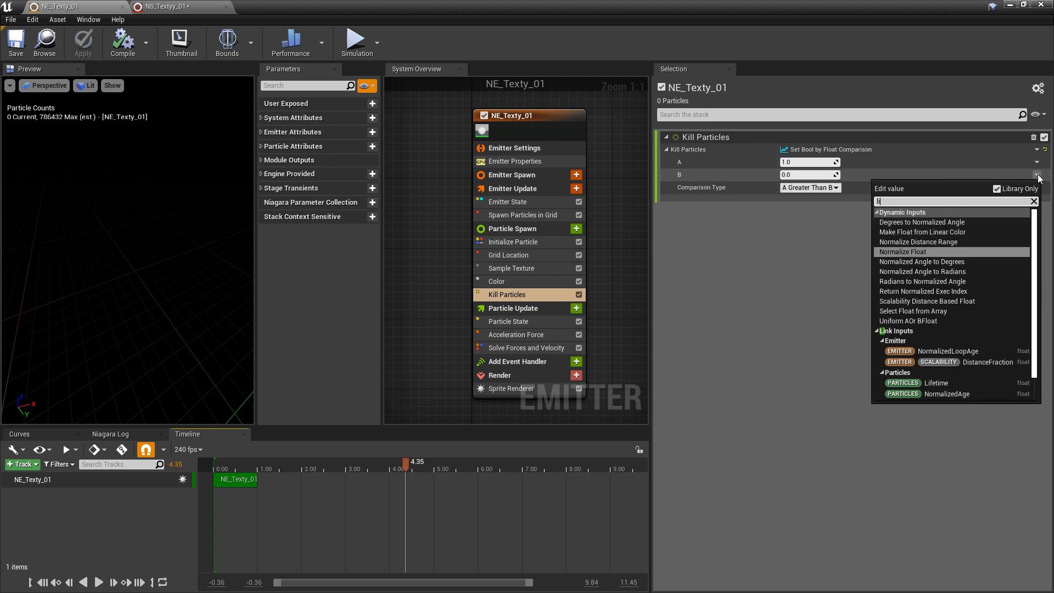
text(near)
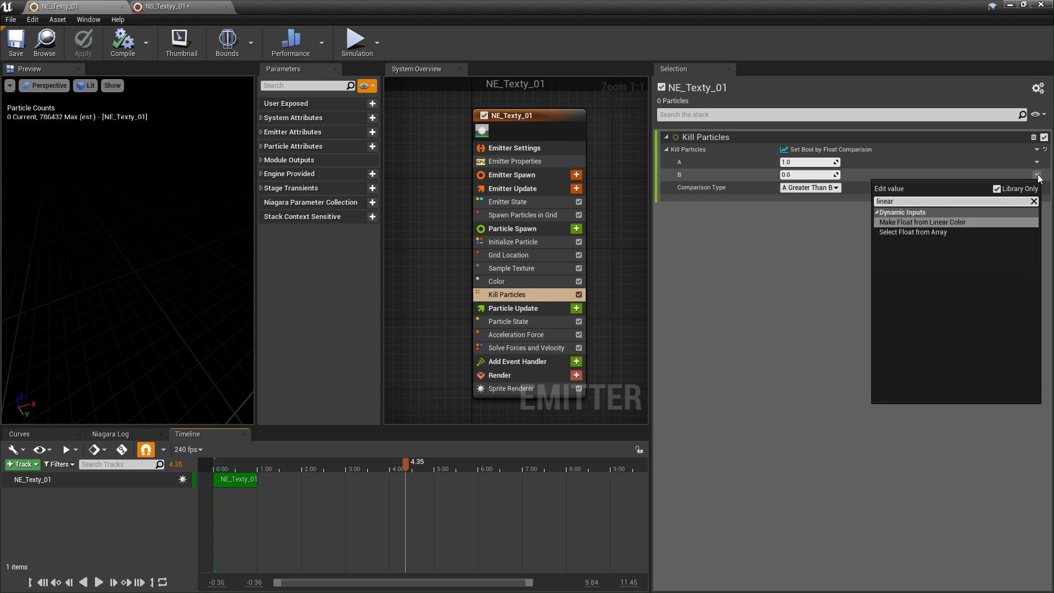
click(952, 222)
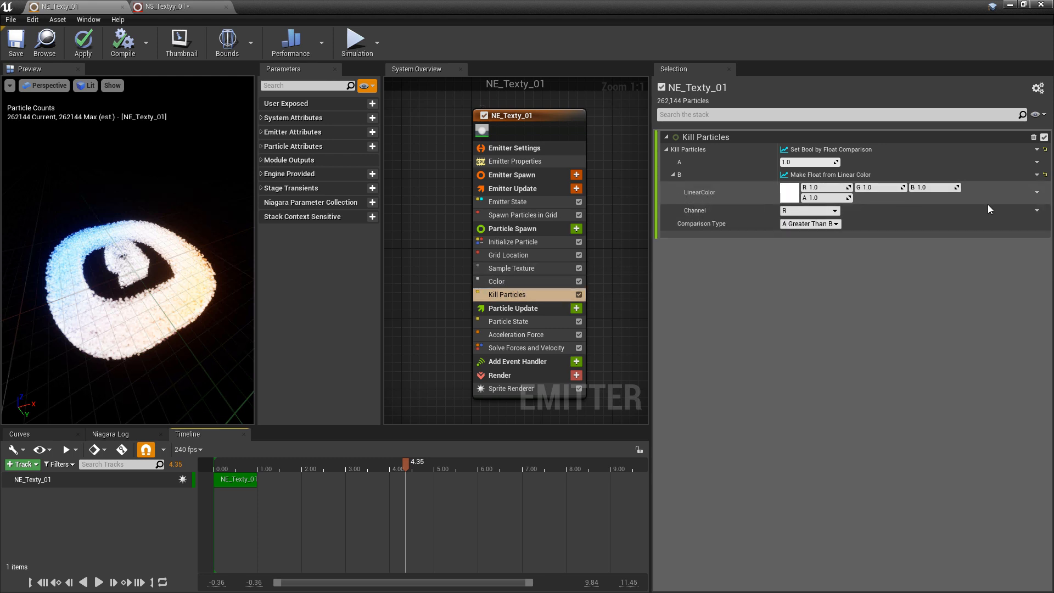
Step: Link B's LinearColor to the Sample Texture module's SampledColor output and check the Sample Texture settings
click(1037, 194)
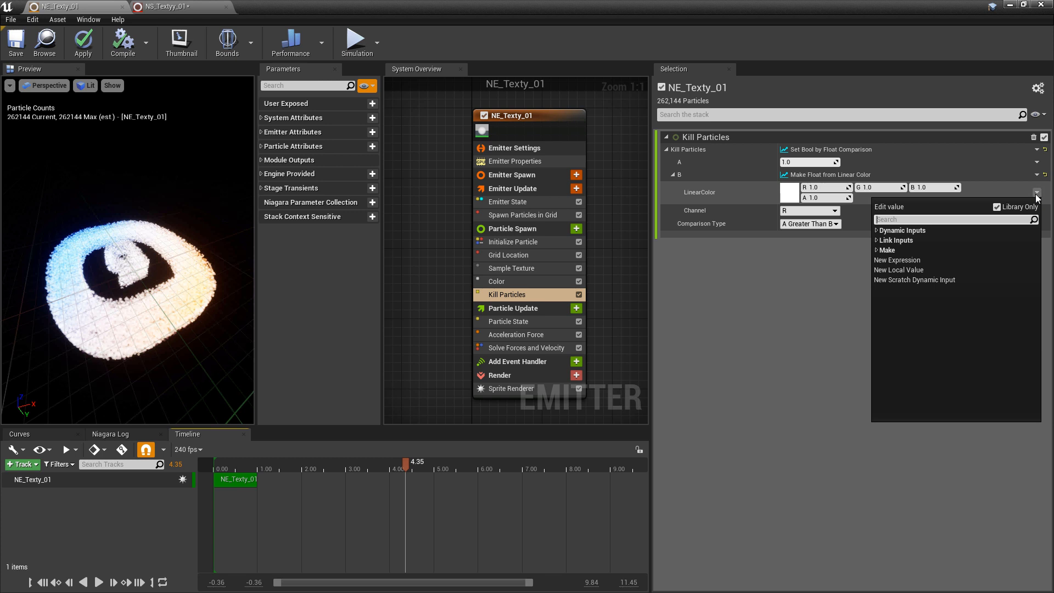
click(877, 240)
click(884, 250)
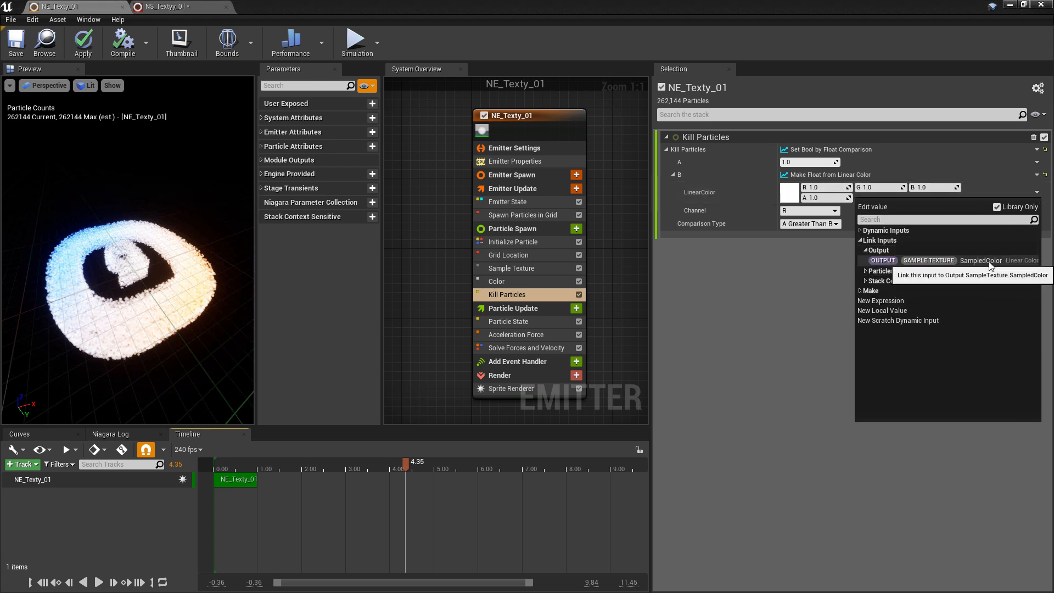
click(982, 261)
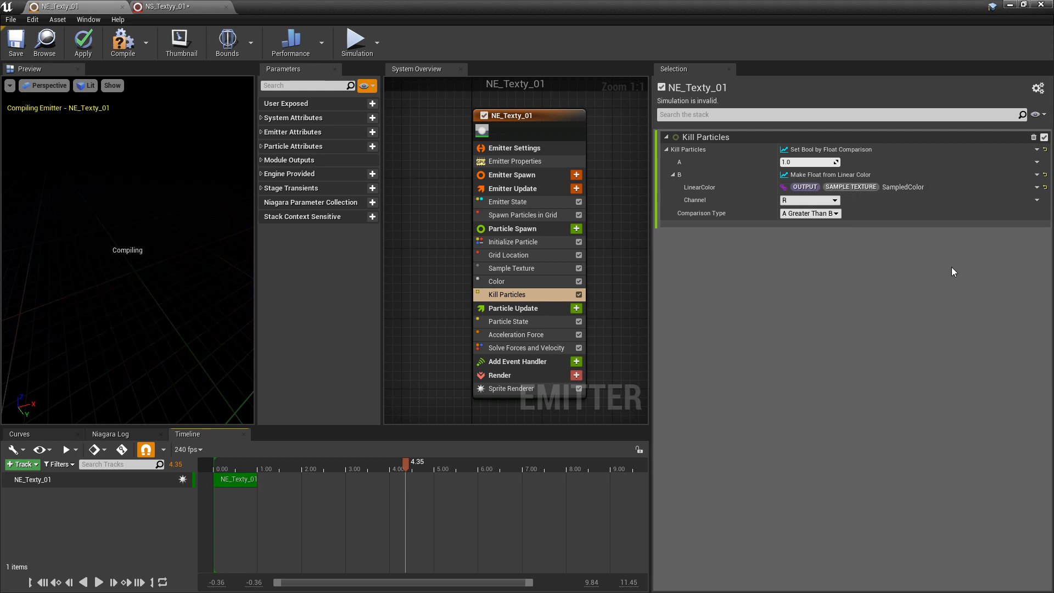
click(520, 268)
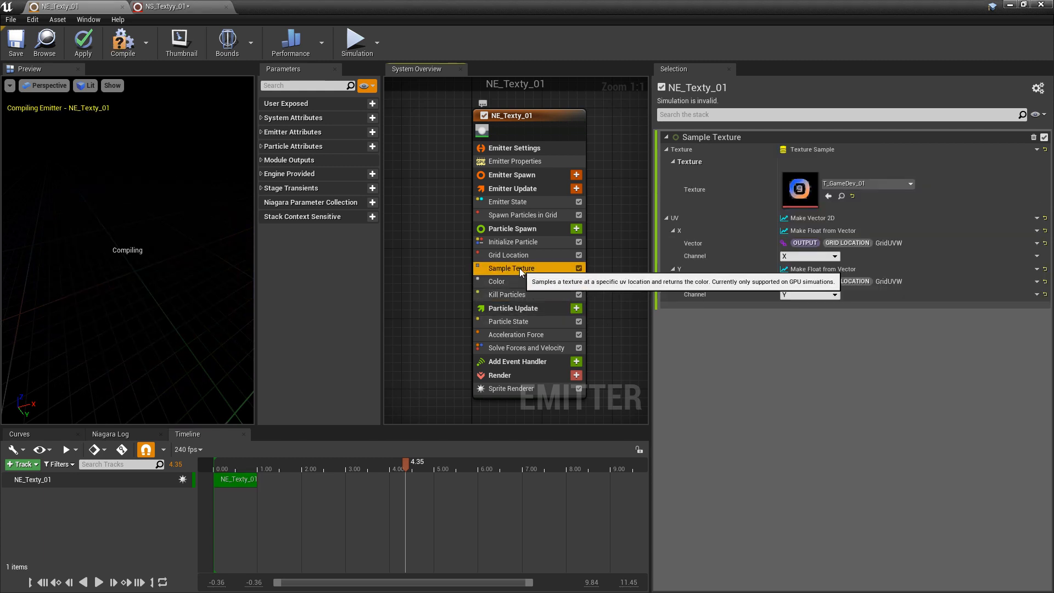
click(513, 294)
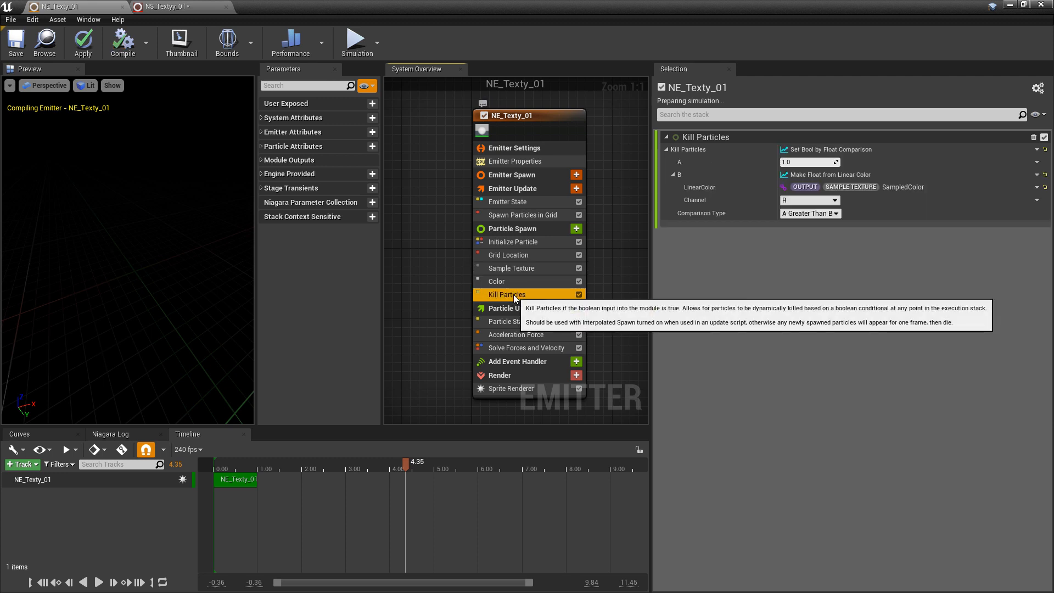
Step: Try the G and B channels for the float made from SampledColor, saving the emitter after each change
right_click(687, 205)
click(797, 202)
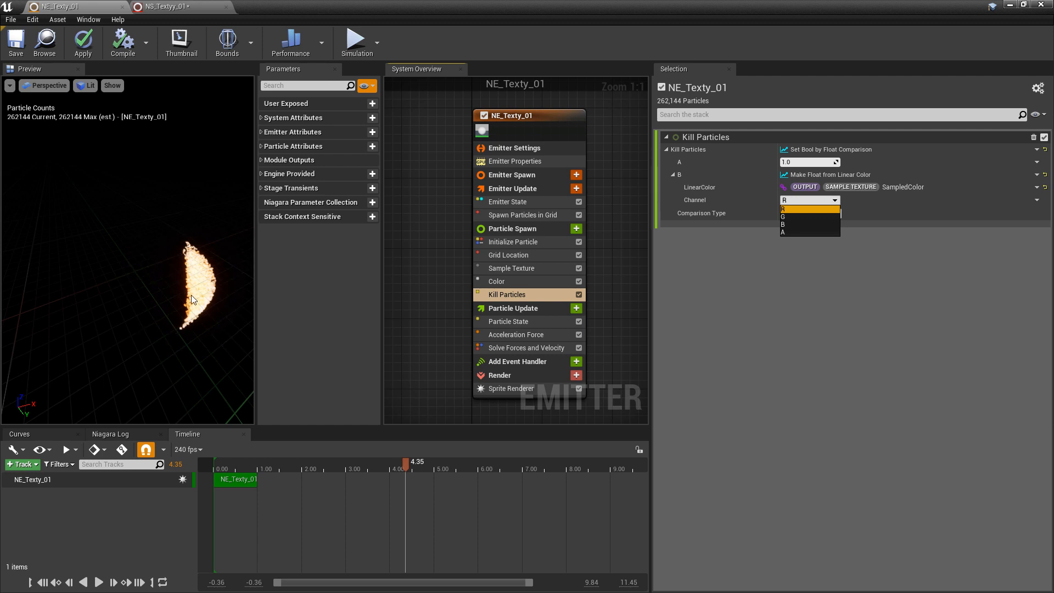
click(784, 217)
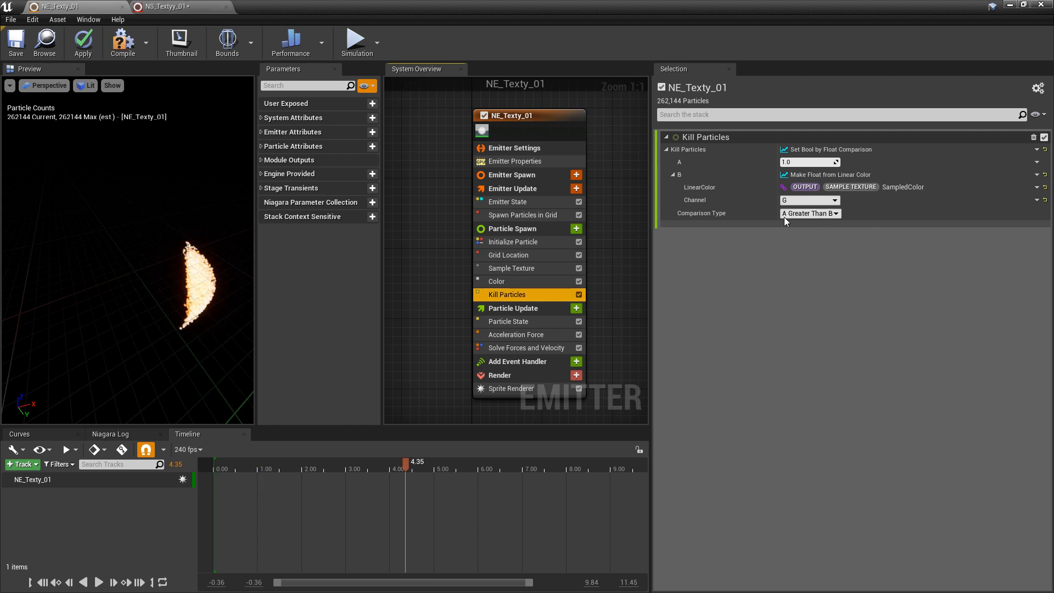
click(16, 43)
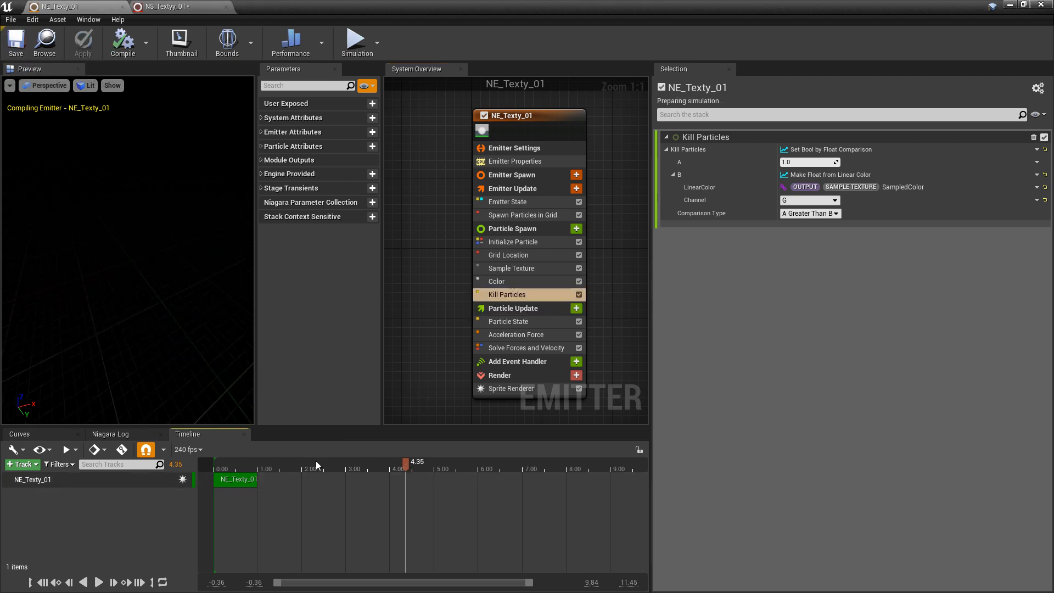
drag(316, 462, 535, 483)
click(796, 202)
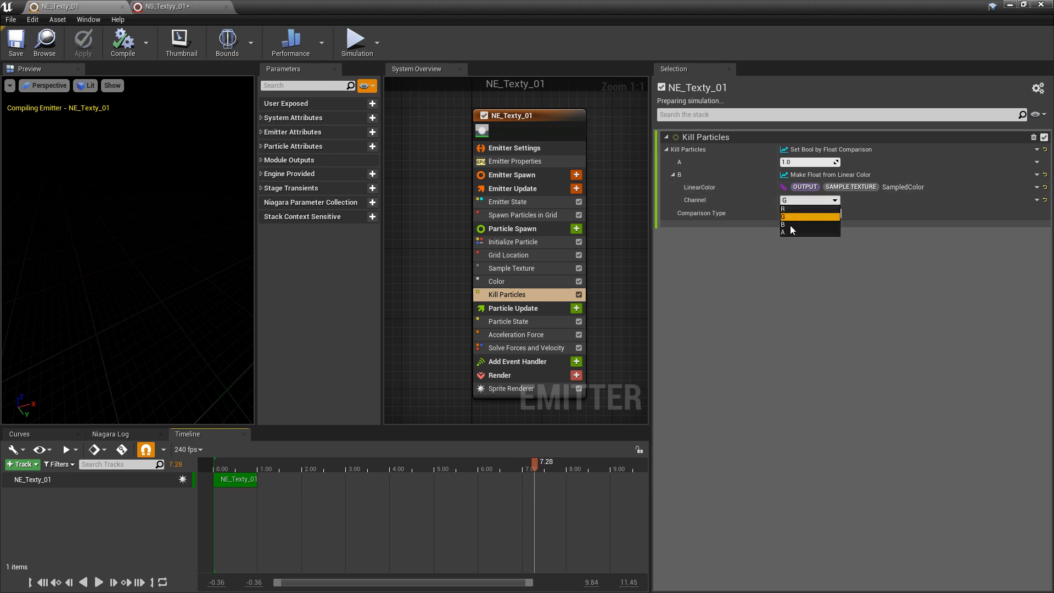
click(786, 225)
key(ctrl+s)
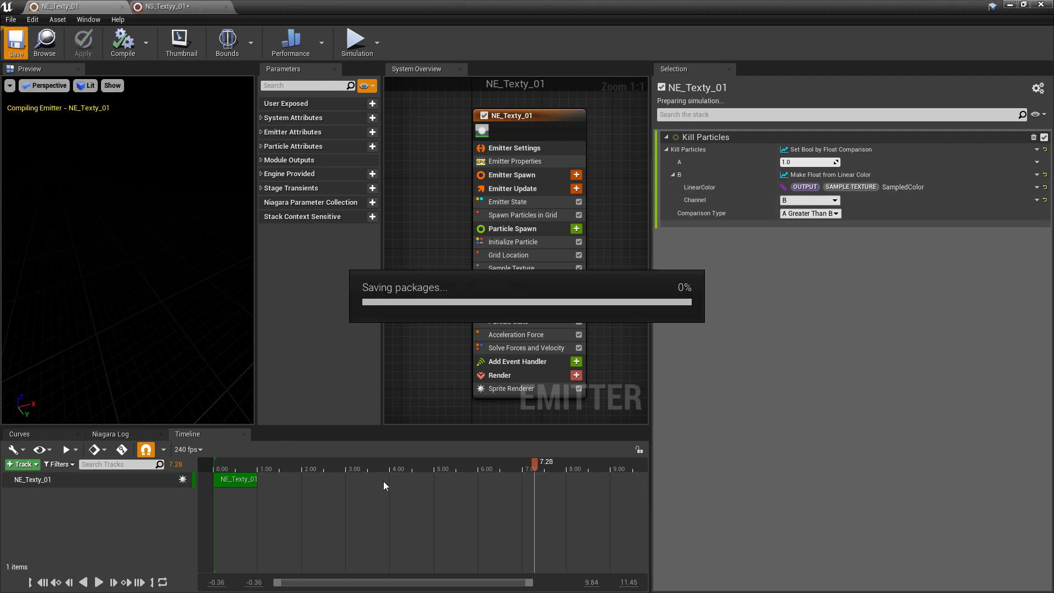
Step: Set the channel of the float made from SampledColor to A and save the emitter
click(799, 201)
click(789, 231)
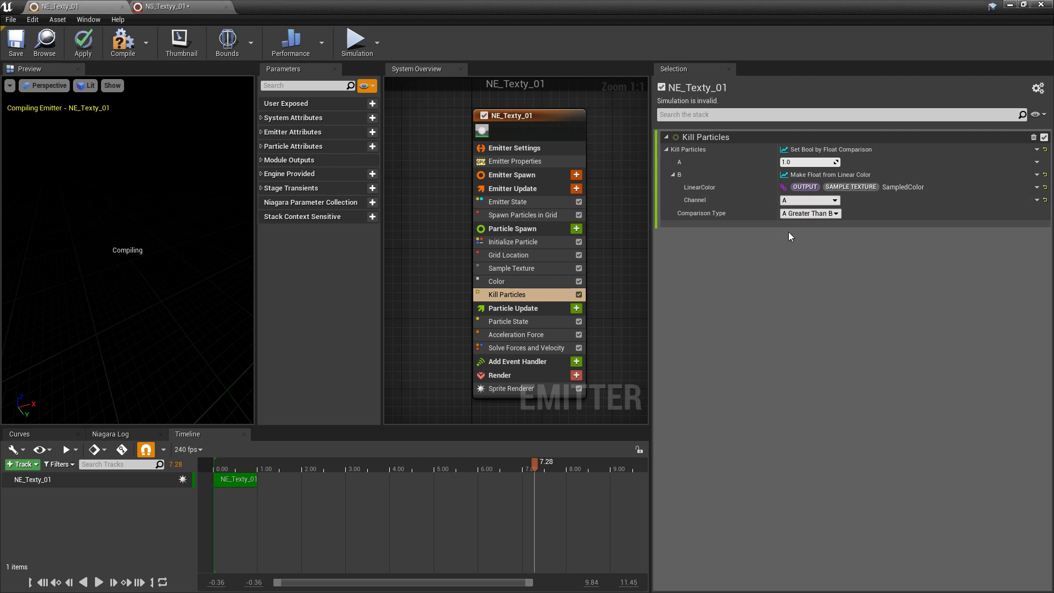
key(ctrl+s)
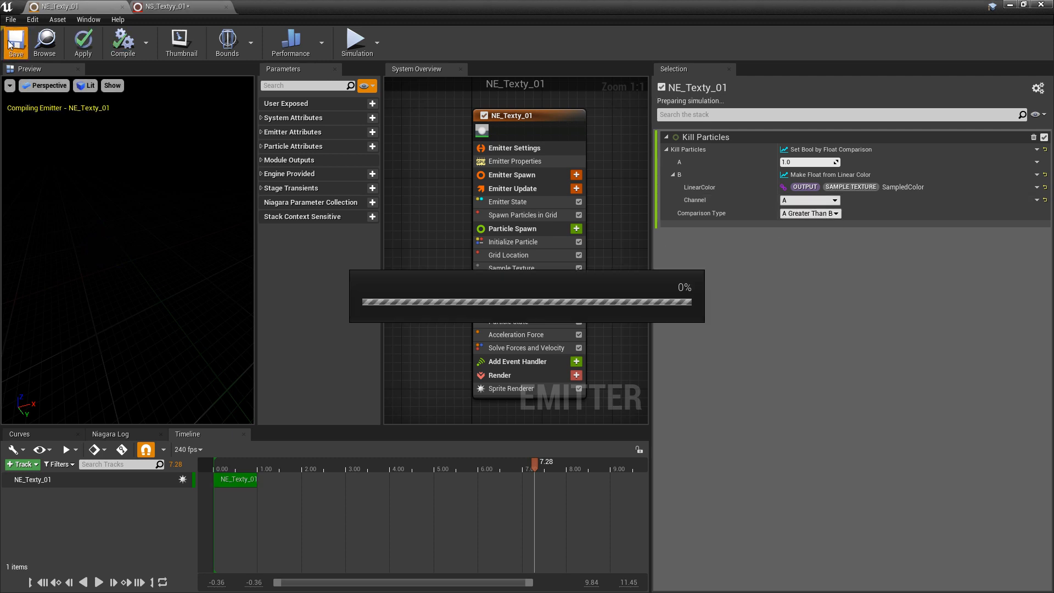
Step: Play the emitter simulation to check which particles are killed, and pause it
drag(233, 494, 232, 495)
key(space)
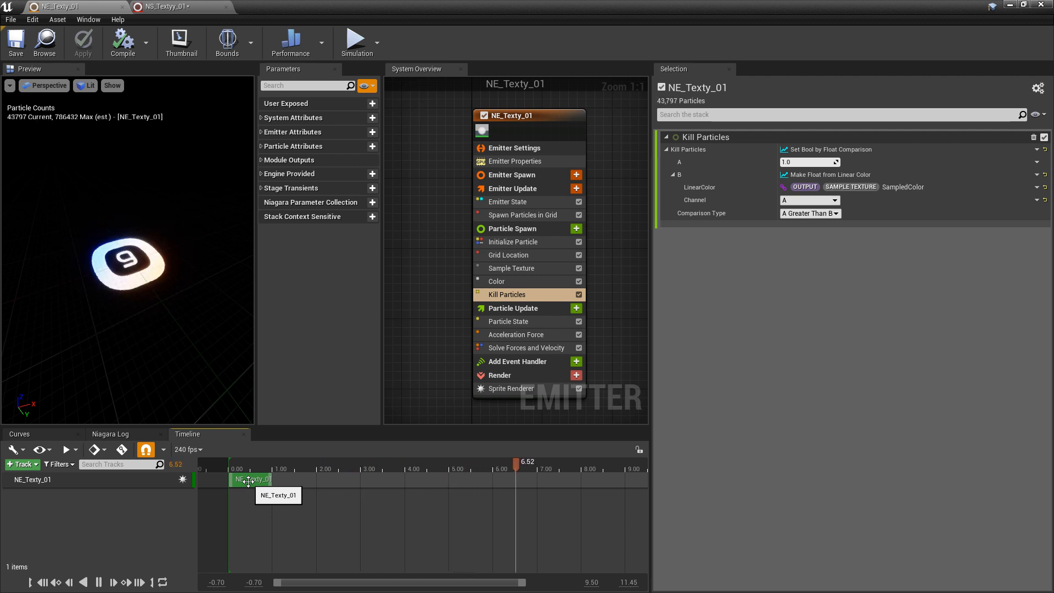
key(space)
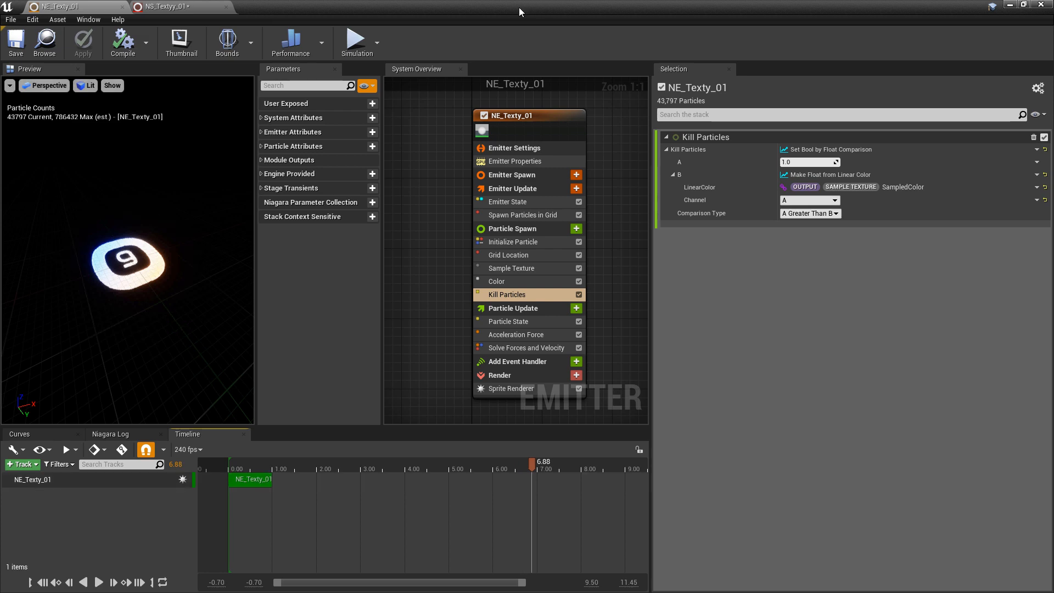
Step: Move the emitter window out of the way and inspect the NS_Textyy_01 effect in the level viewport
drag(519, 8, 555, 359)
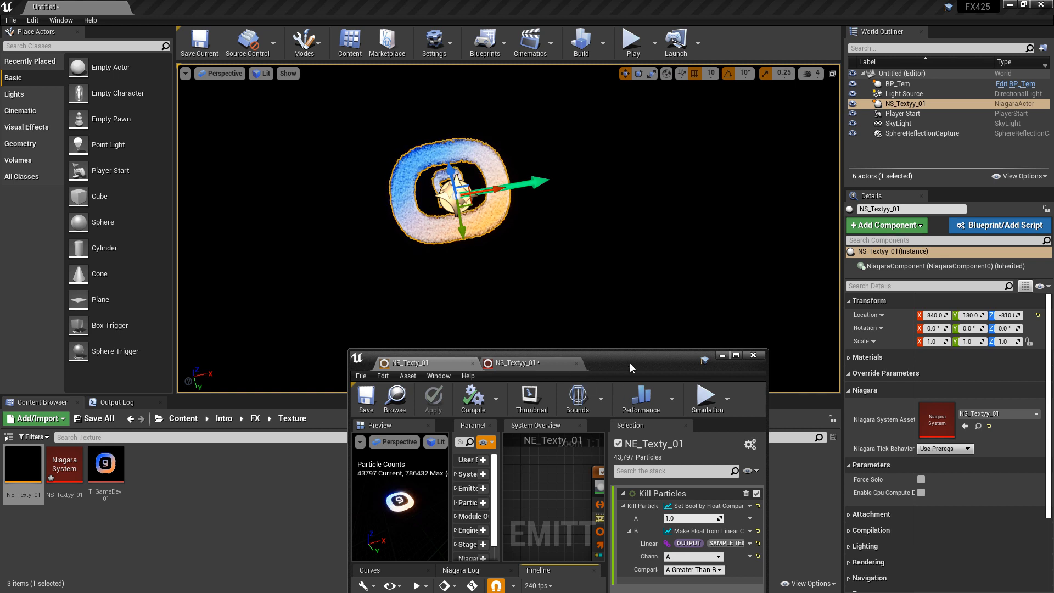
drag(630, 364, 482, 432)
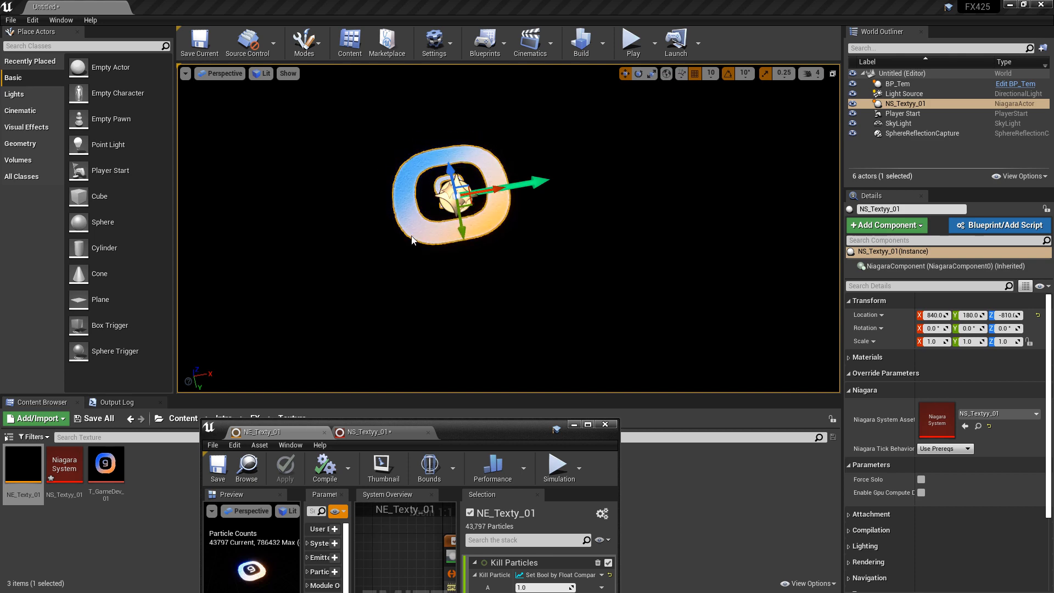
double_click(486, 428)
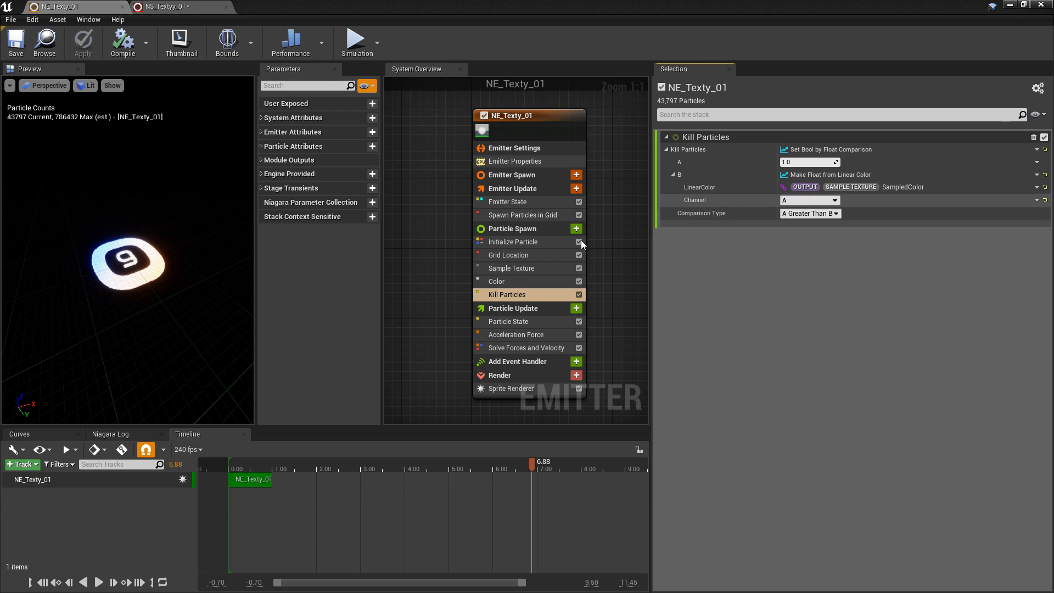
click(1011, 5)
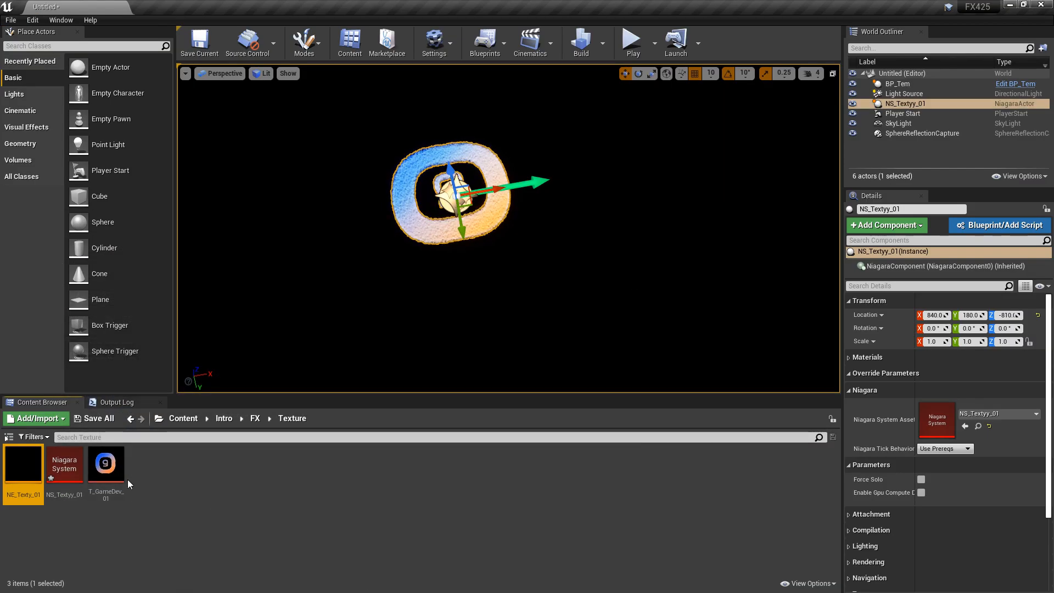
Step: Open the T_GameDev_01 texture and hide its red, green and blue channels to examine the alpha channel alone
double_click(110, 475)
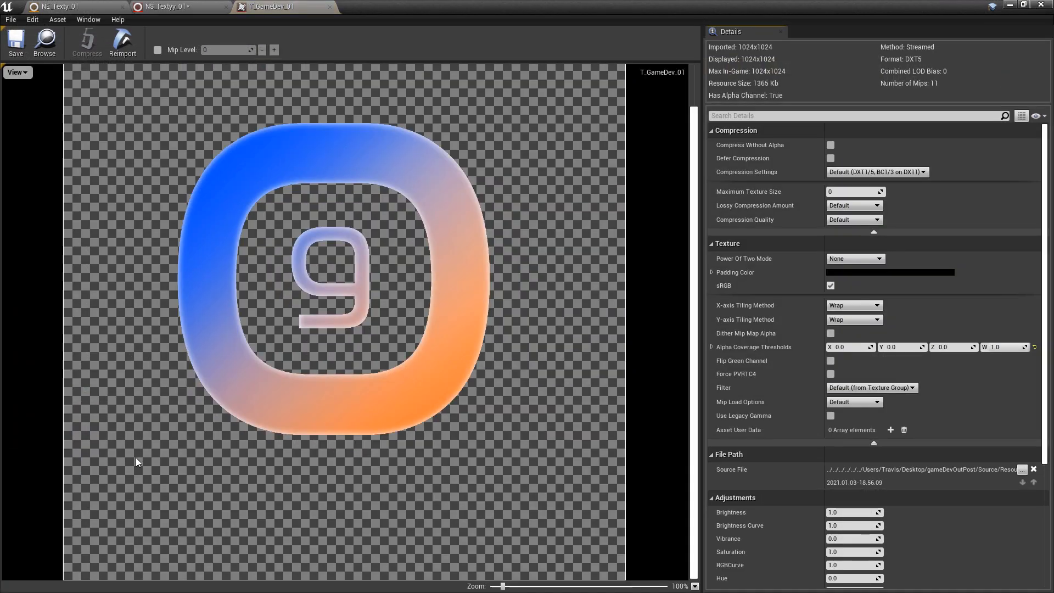
click(16, 73)
click(32, 95)
click(22, 76)
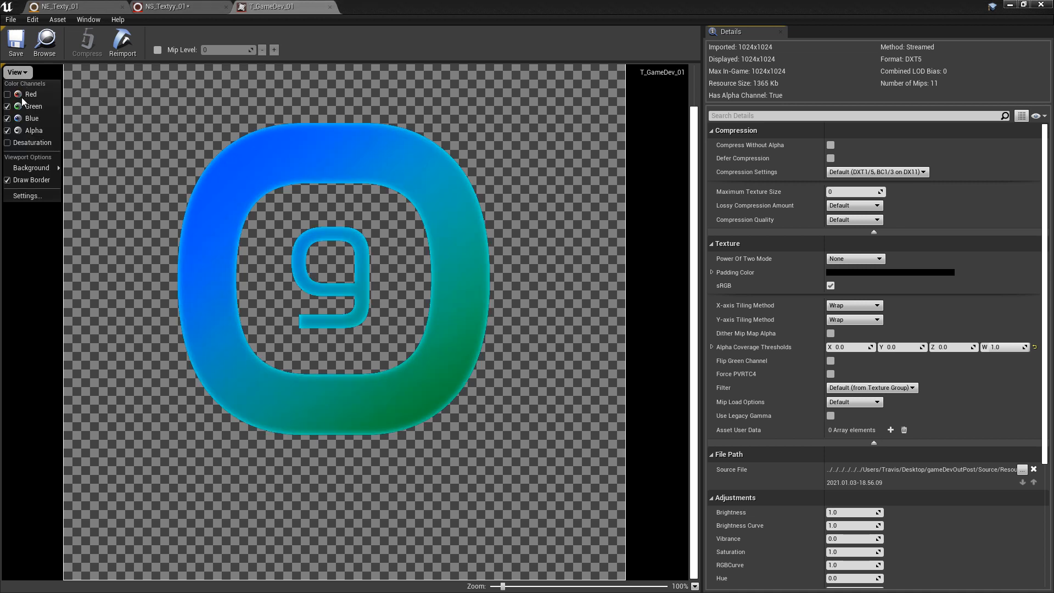
click(30, 106)
click(20, 77)
click(33, 119)
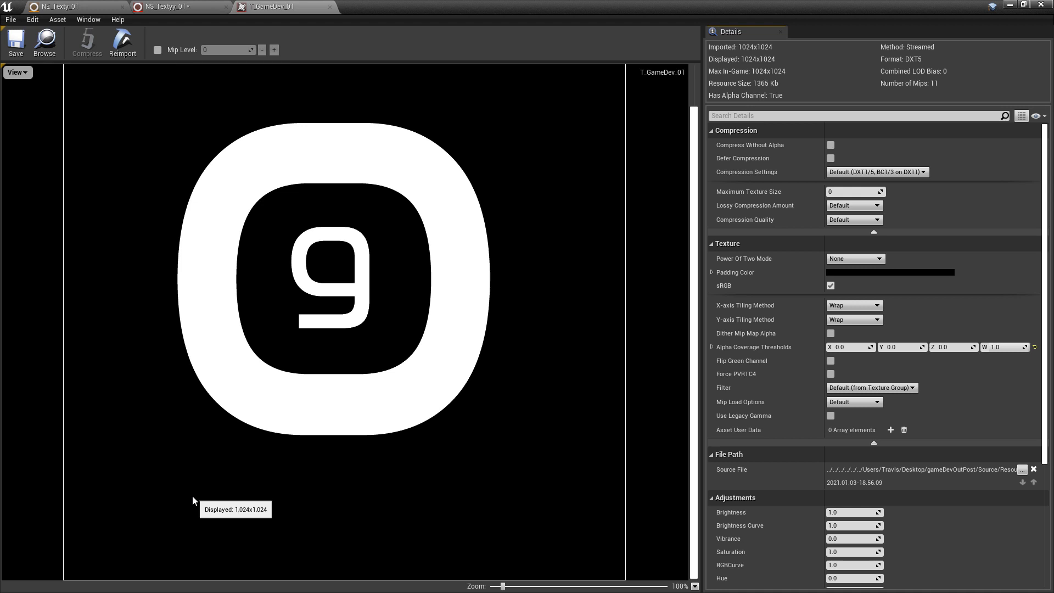
Step: Return to the NE_Texty_01 emitter and add a Scale Color module to the Particle Update group
click(87, 7)
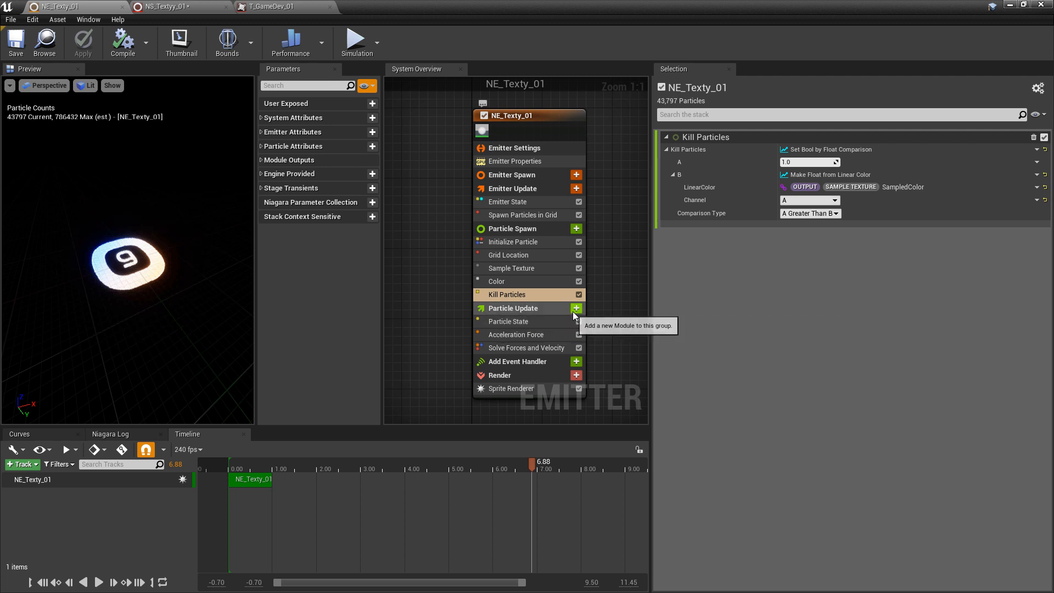
click(575, 309)
text(scale)
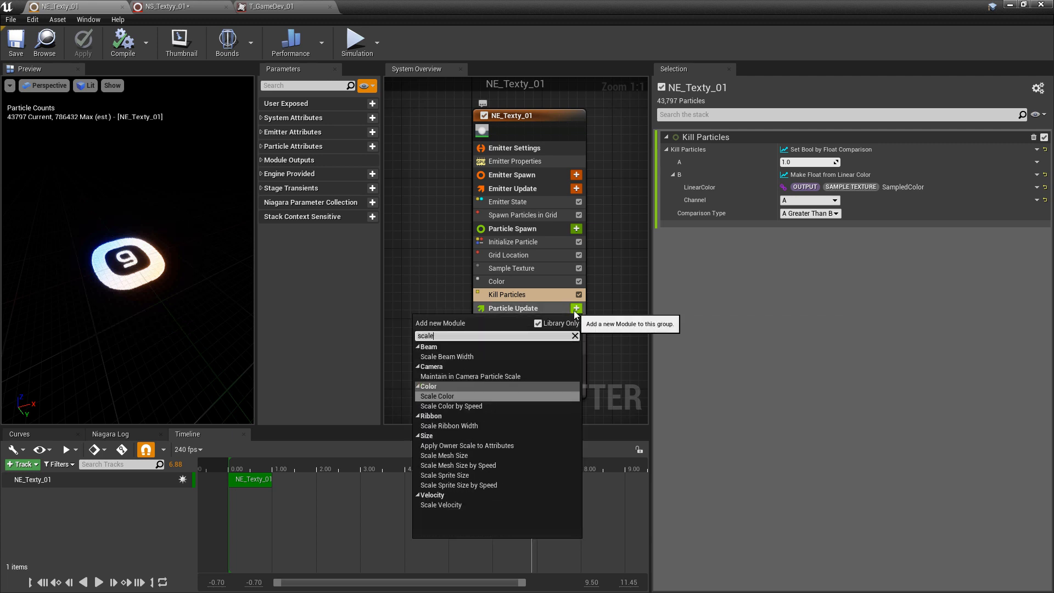
key(Return)
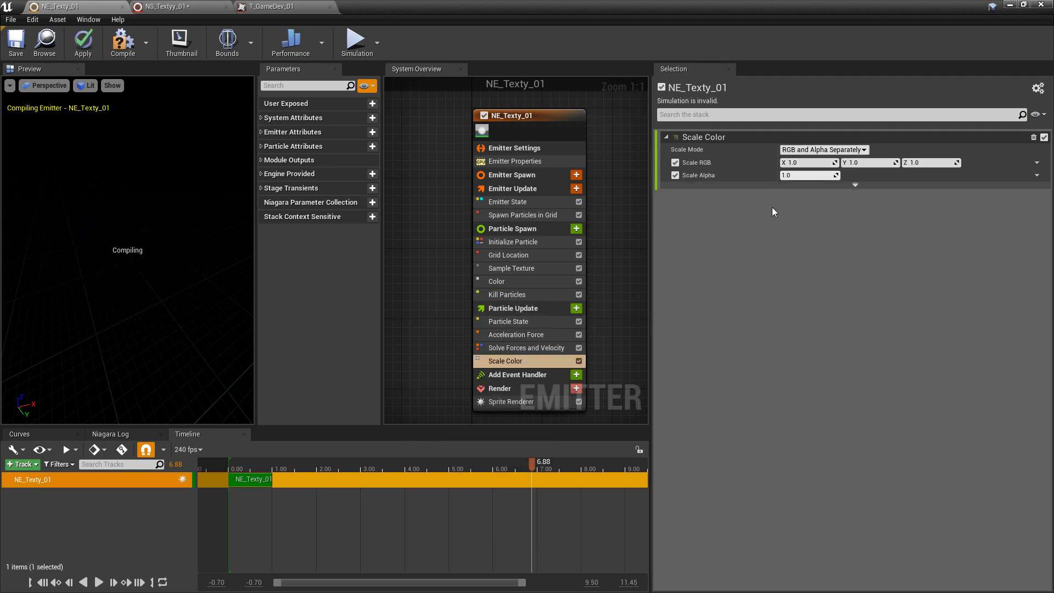
Step: Drive Scale Alpha with a Float from Curve input and set the value of the curve's key at time 0 to 0
click(1037, 176)
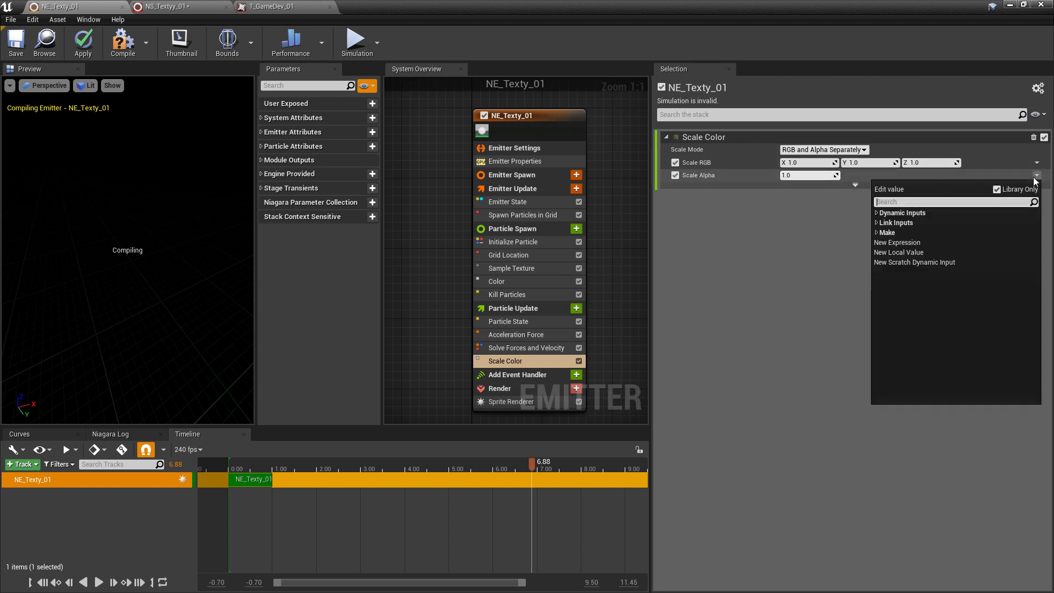
text(curve)
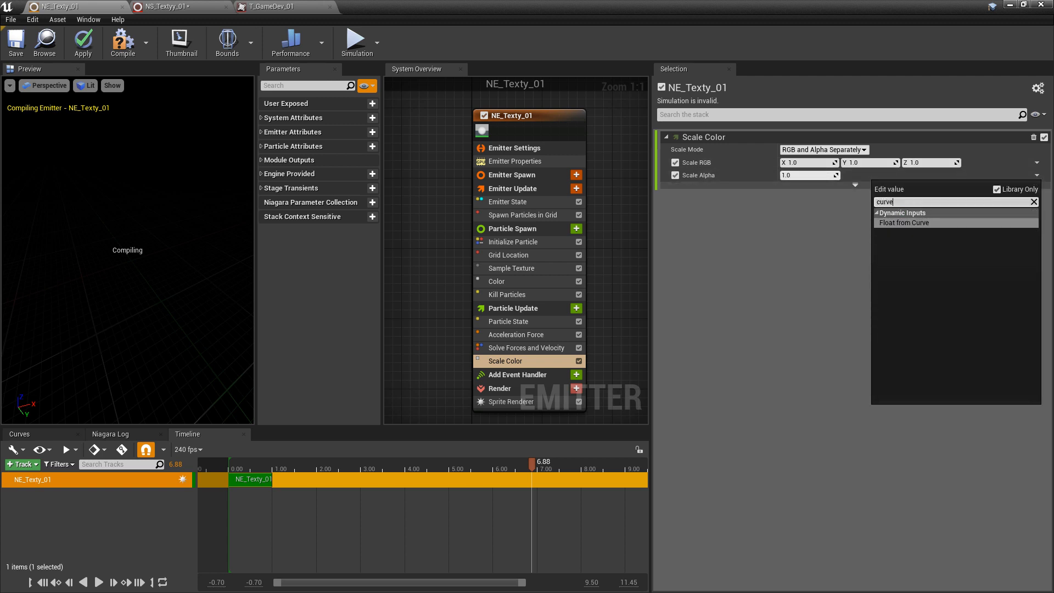
key(Return)
click(707, 215)
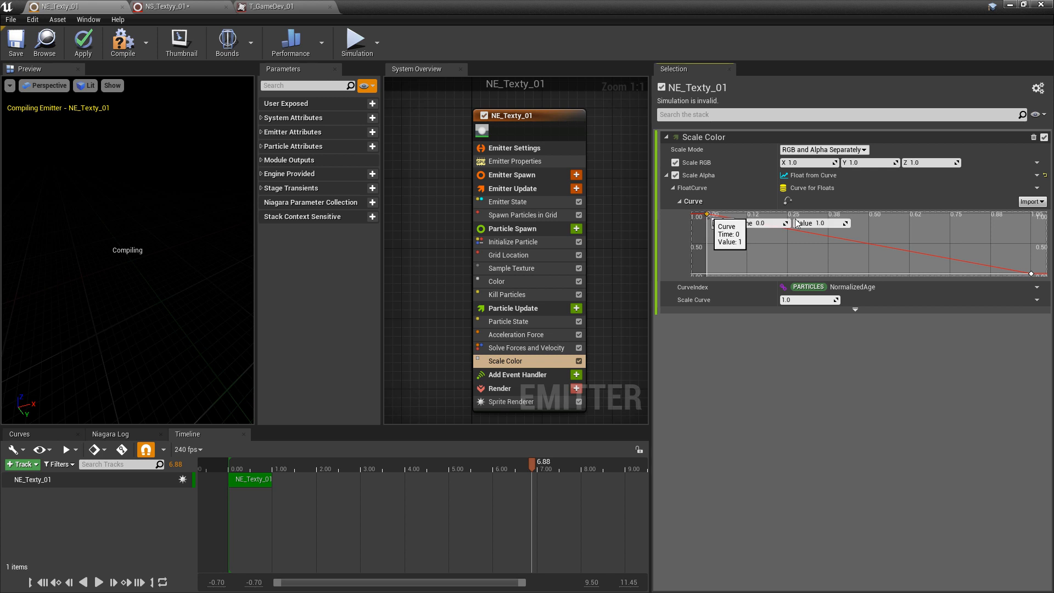
text(0)
key(Return)
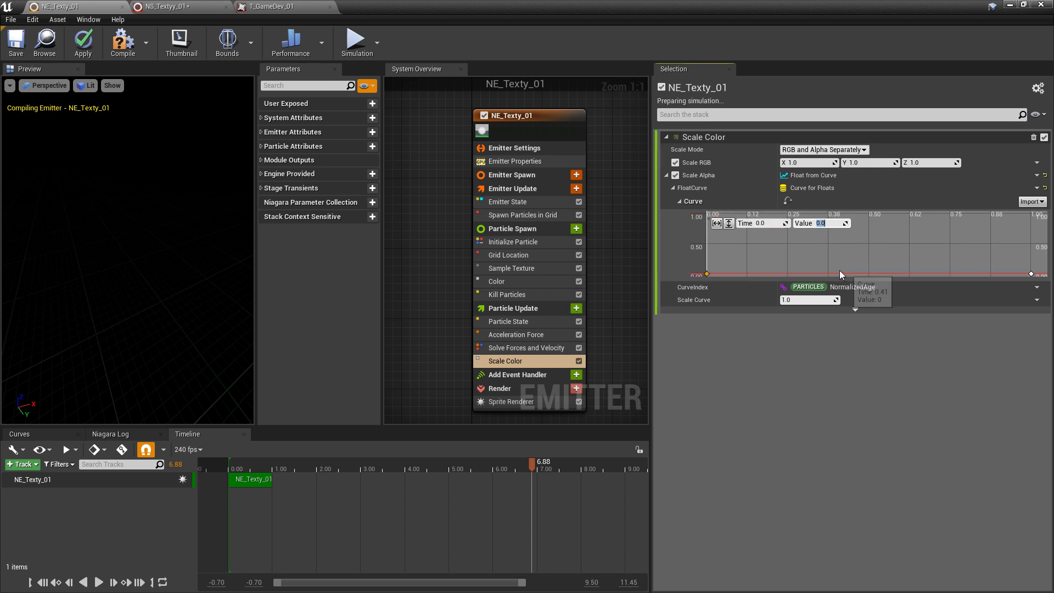
Step: Add a key at time about 0.27 on the Scale Alpha curve with a value of 1 and save the emitter
middle_click(797, 273)
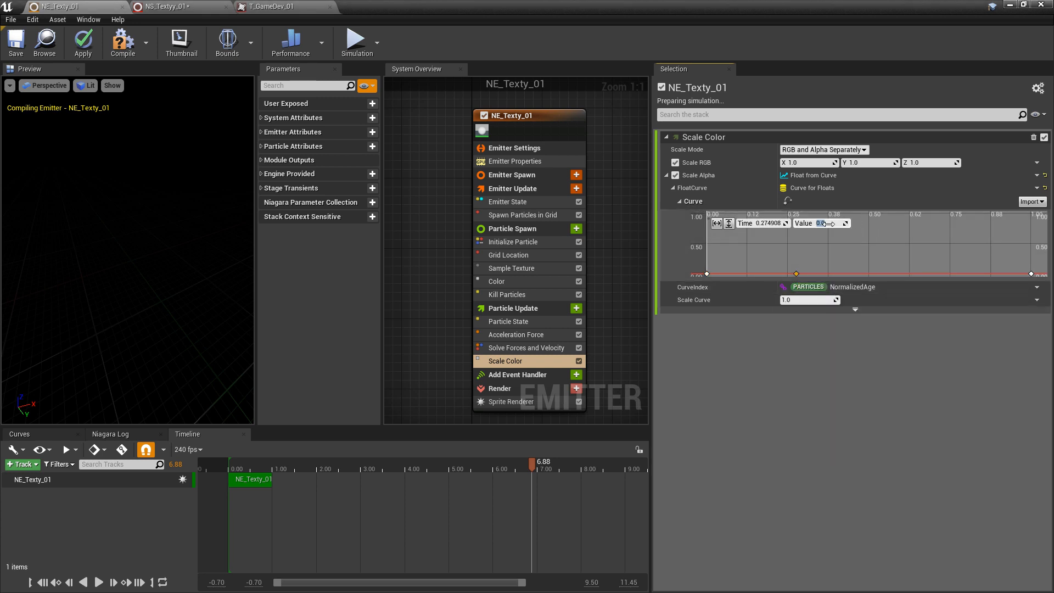
text(1)
key(Return)
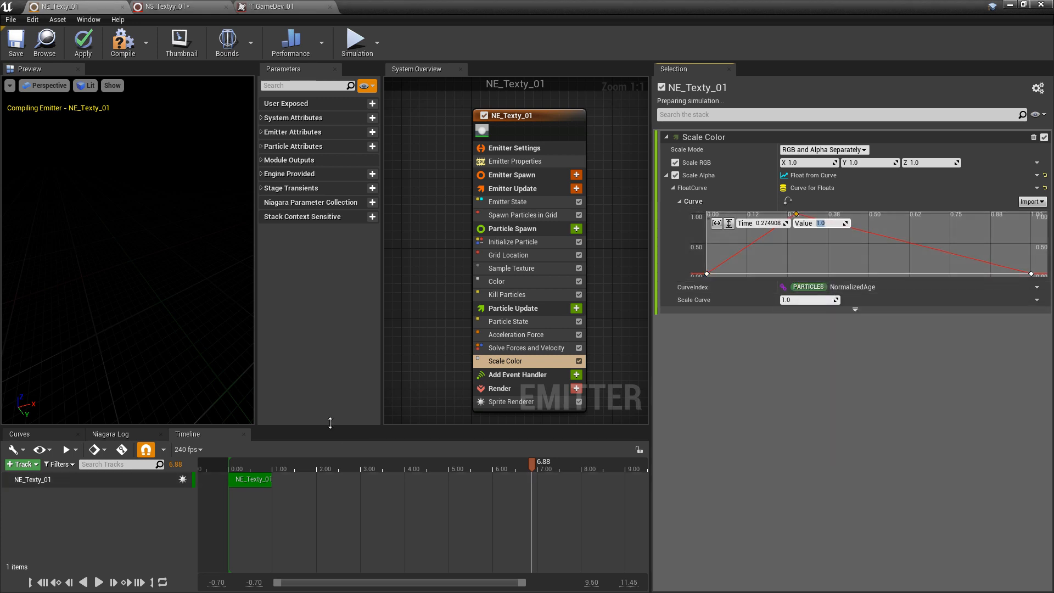
click(25, 55)
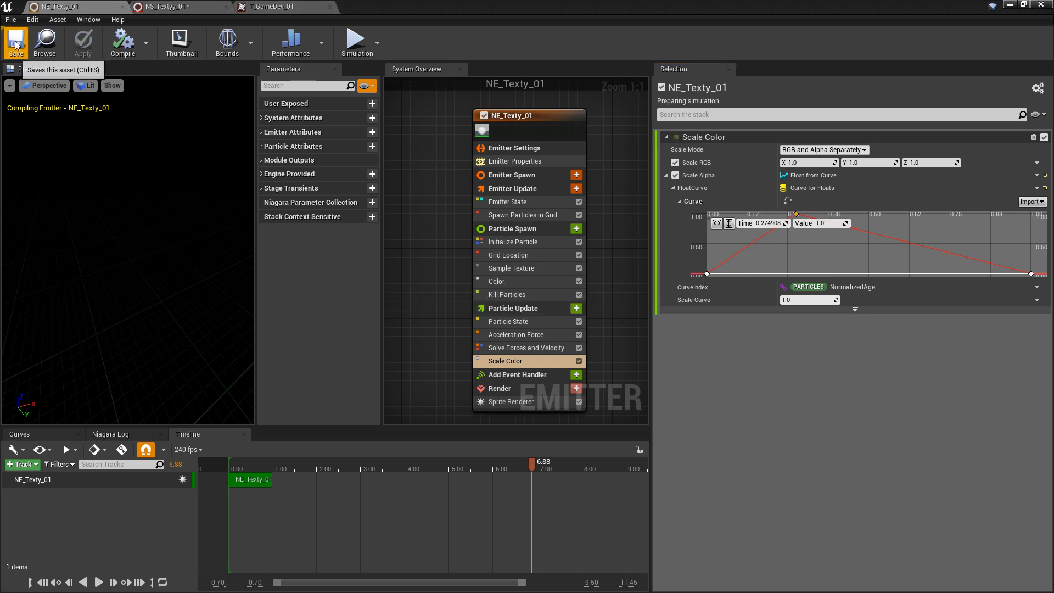